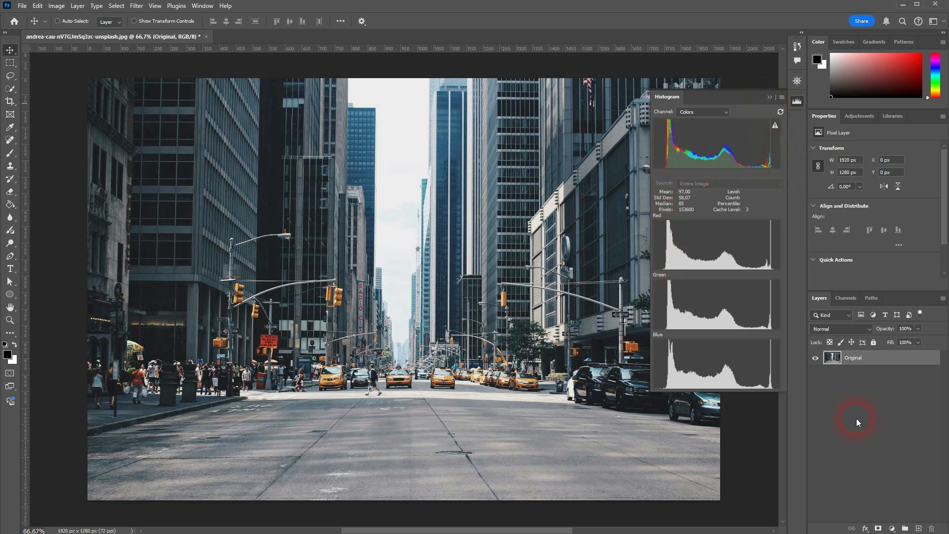
- Add a Levels adjustment layer above the Original layer
left_click(892, 528)
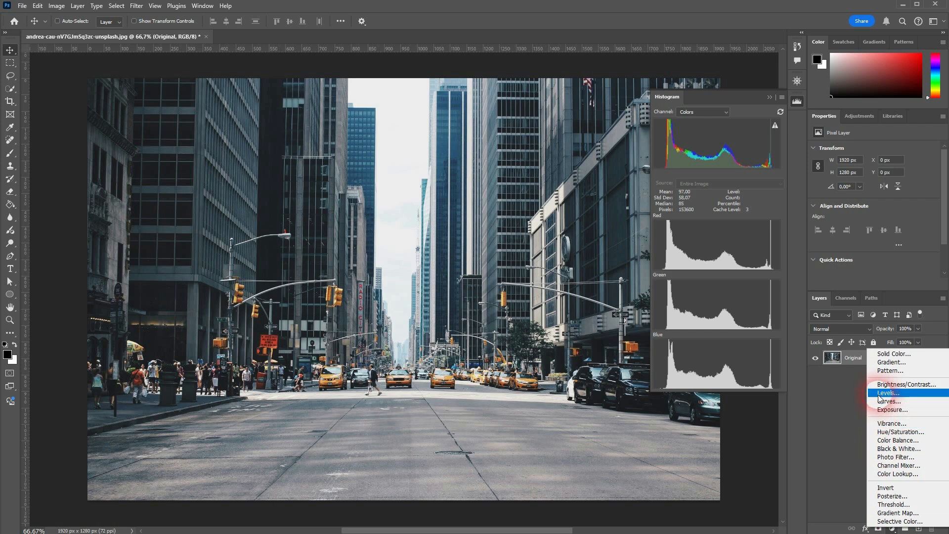
left_click(917, 394)
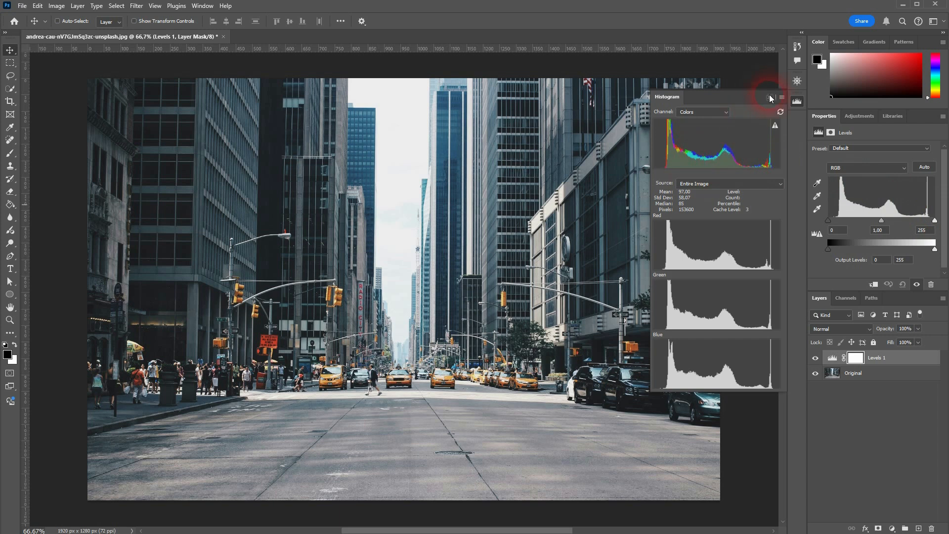
- View the Green channel of the Levels adjustment, return to RGB, and collapse the histogram display
left_click(861, 169)
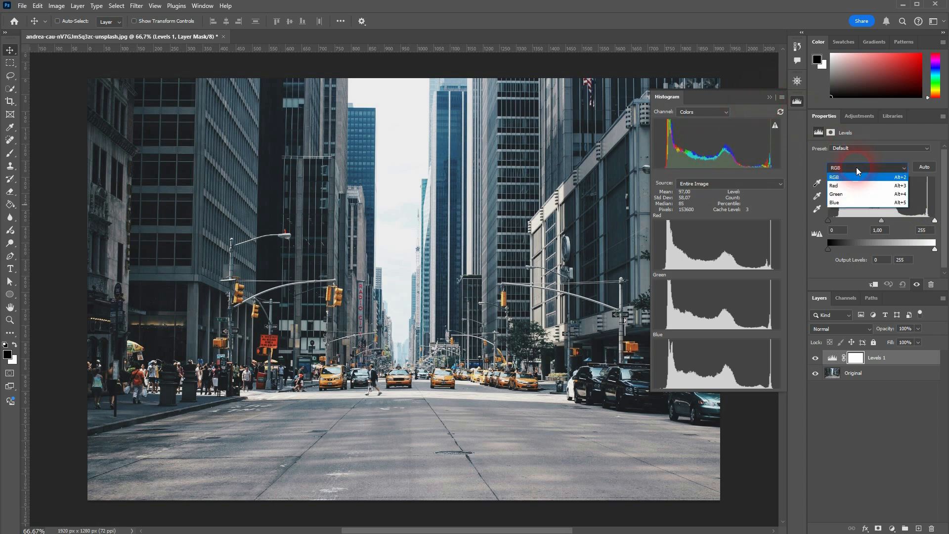
left_click(858, 194)
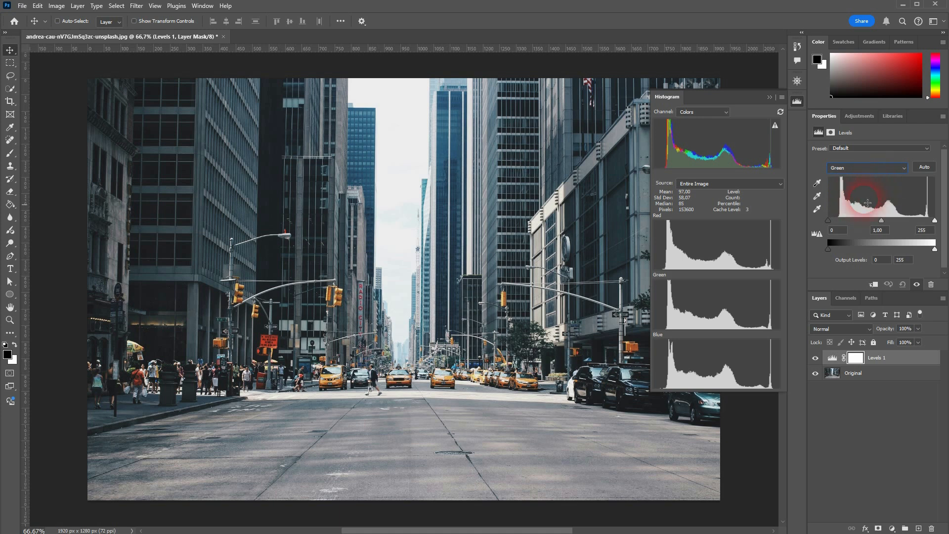
left_click(858, 171)
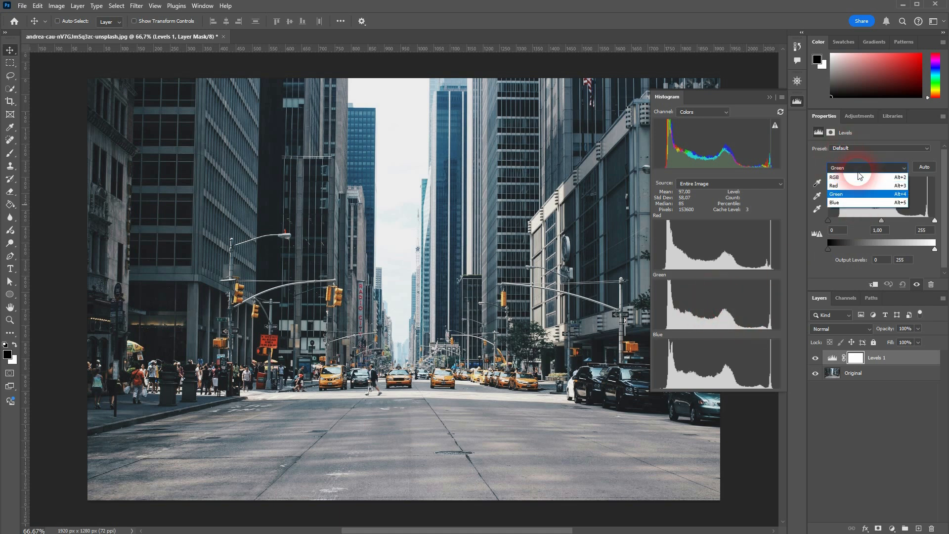
left_click(860, 176)
left_click(769, 97)
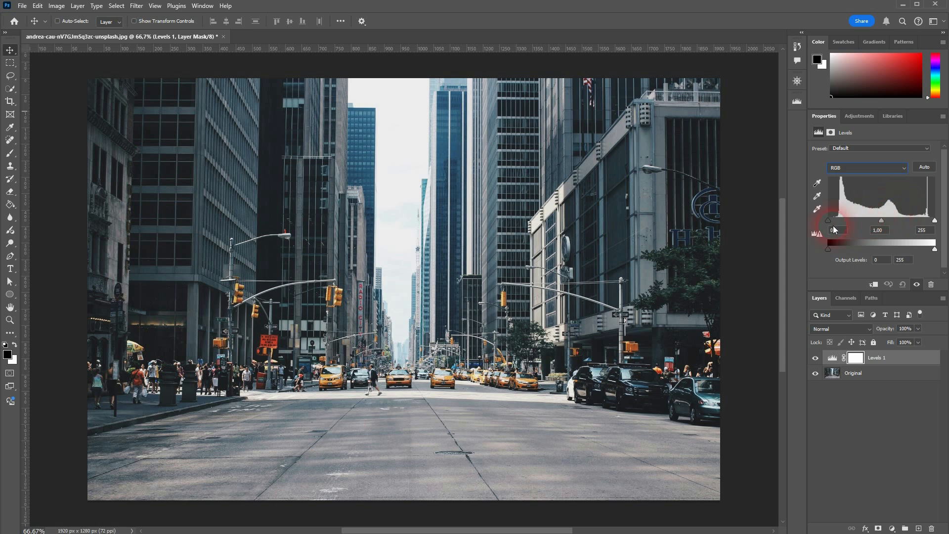
- Set the RGB input levels to 25 for shadows and 241 for highlights, and compare the image with and without the adjustment
left_click_drag(827, 220, 839, 220)
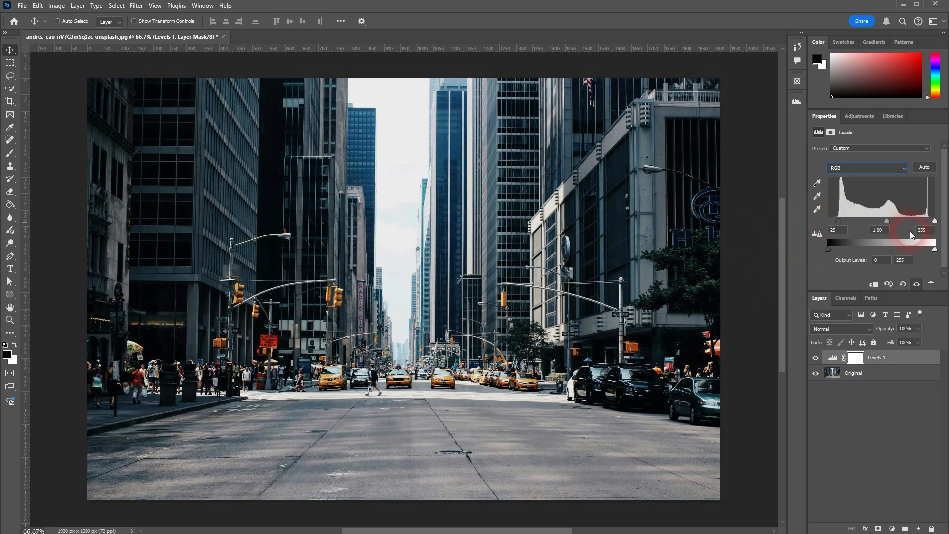
left_click_drag(935, 224, 931, 226)
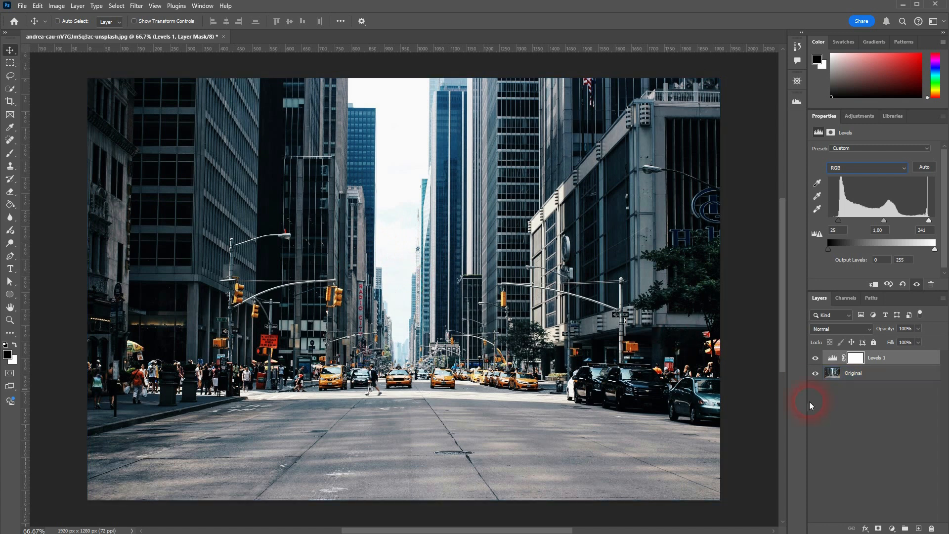
left_click(816, 358)
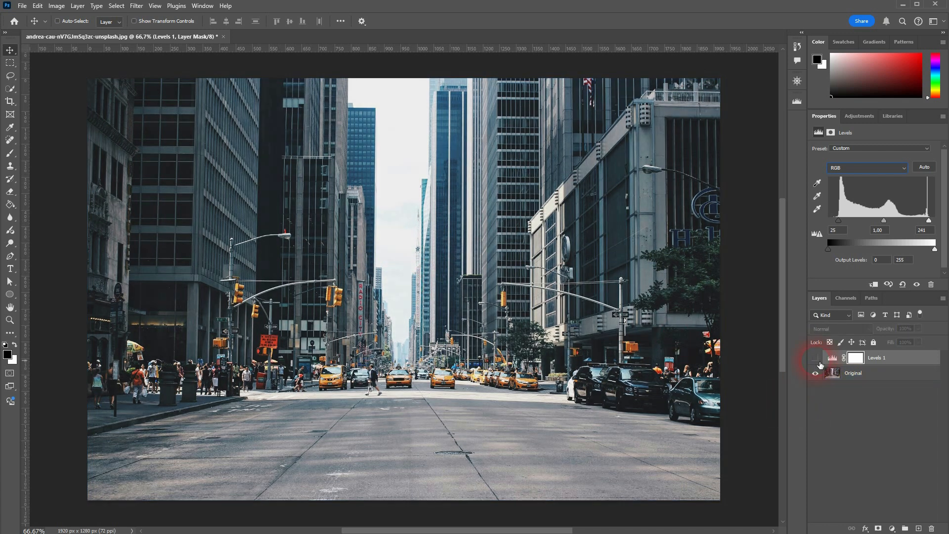
left_click(816, 358)
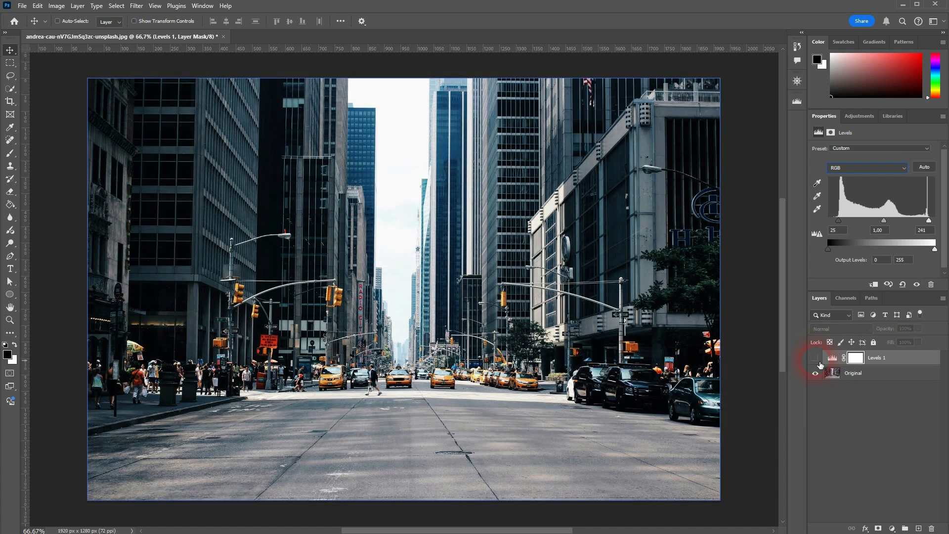
left_click(816, 359)
left_click(816, 359)
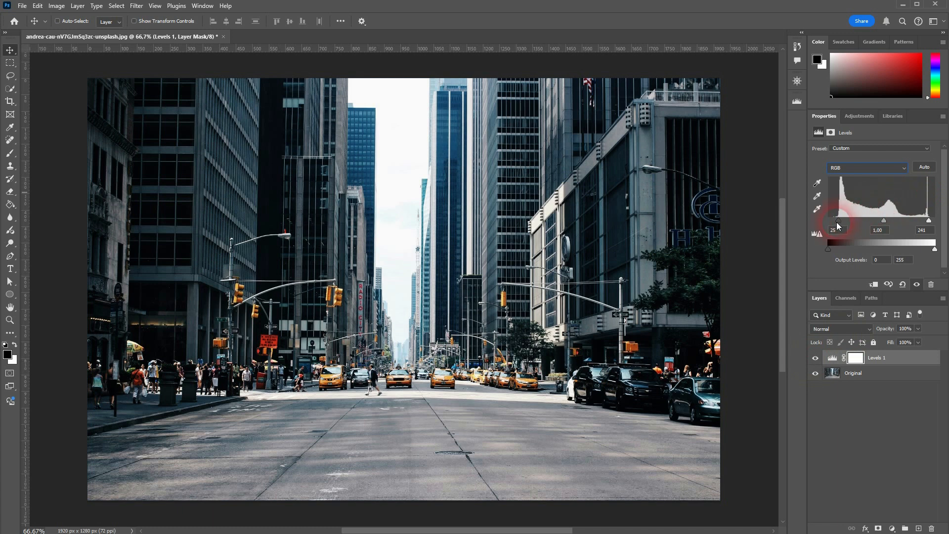
- Restore the RGB shadow and highlight input levels to 0 and 255, and apply the Increase Contrast 1 preset
left_click_drag(838, 220, 817, 221)
left_click_drag(928, 224, 935, 220)
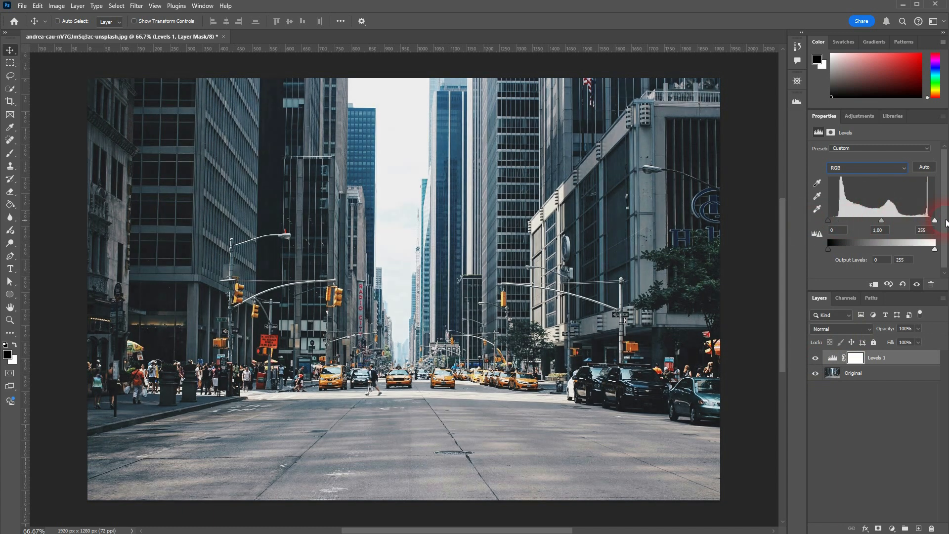
left_click(860, 149)
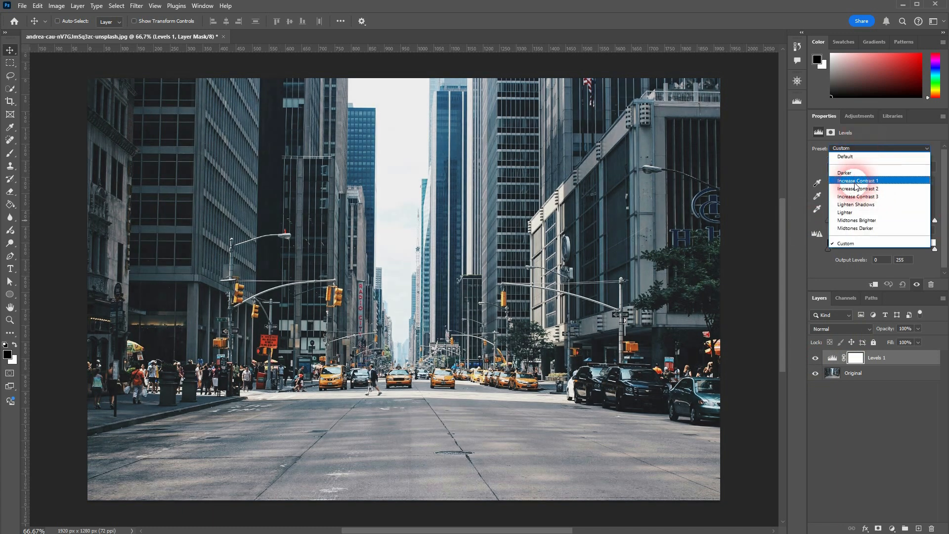
left_click(884, 181)
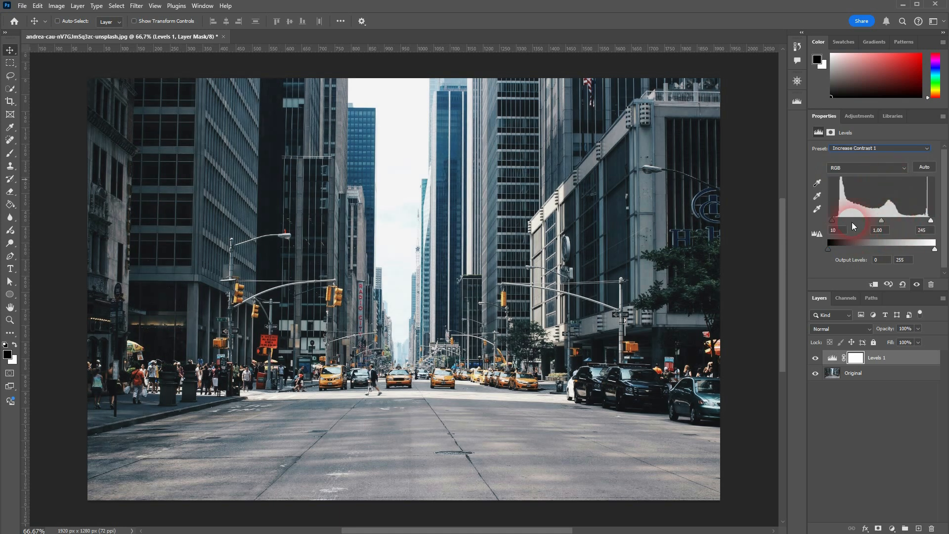
- Try the highlight input level at 255 and set it back to 245
left_click(839, 231)
left_click_drag(931, 220, 941, 223)
left_click(921, 230)
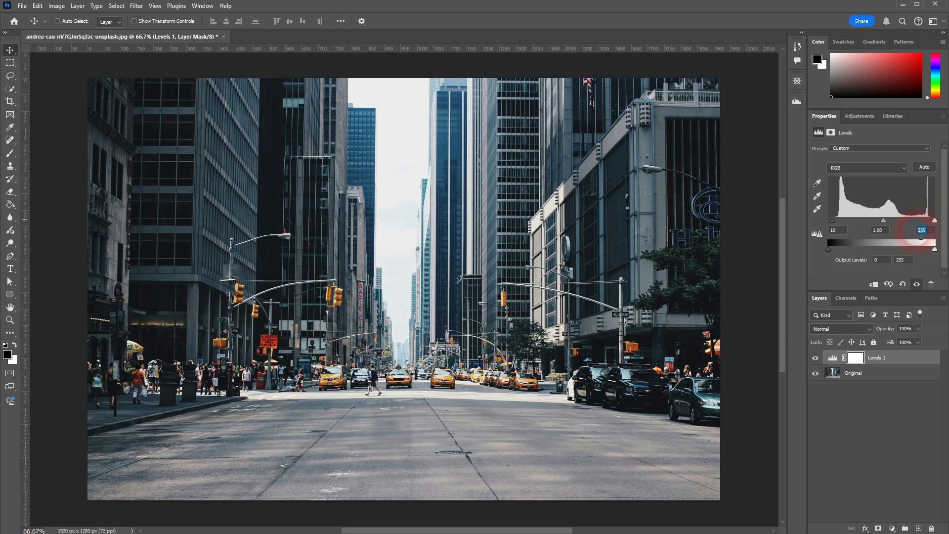
type("245")
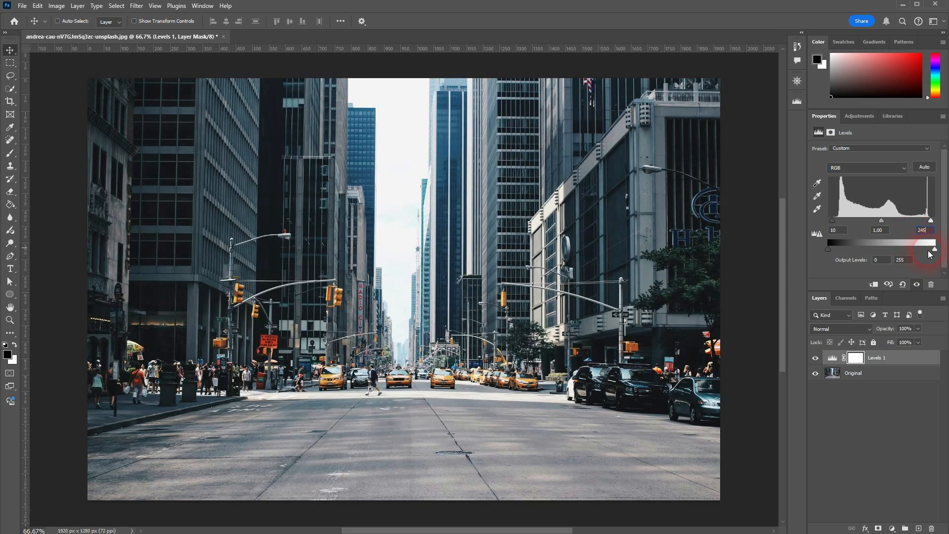
left_click(932, 232)
- Try the Increase Contrast 2 preset on the Levels adjustment, followed by Increase Contrast 3
left_click(858, 148)
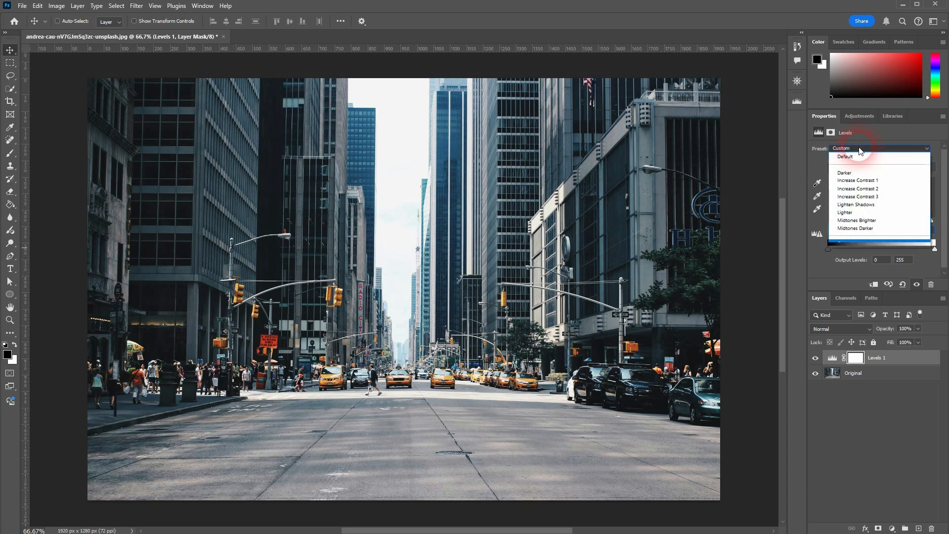
left_click(871, 189)
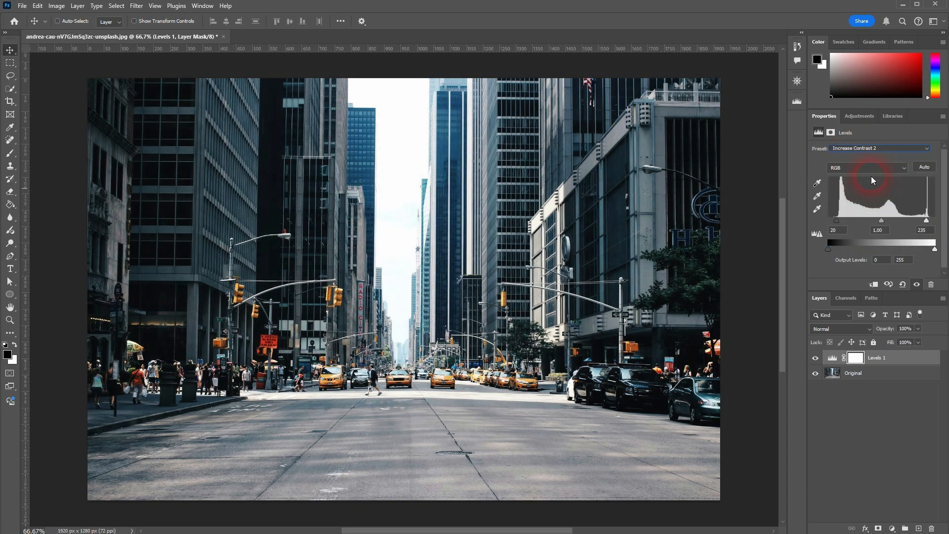
left_click(867, 147)
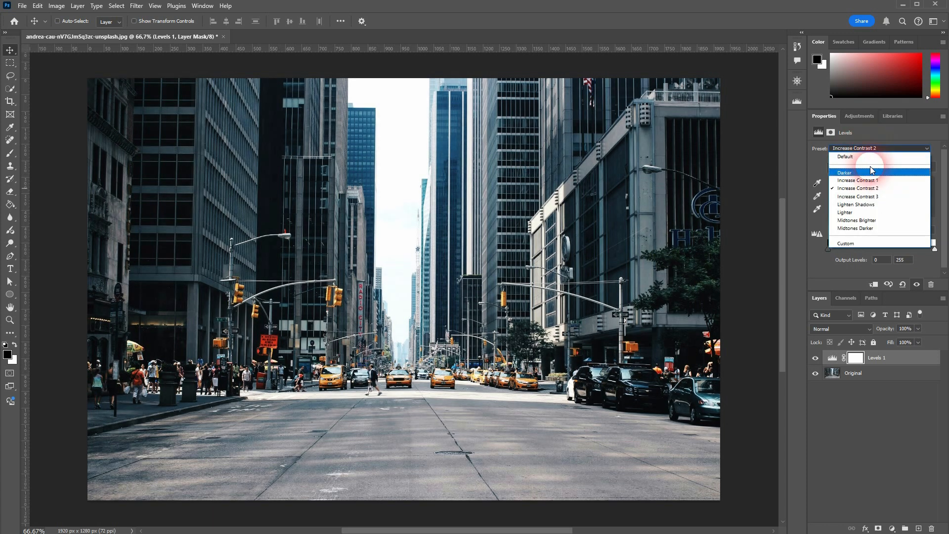
left_click(870, 196)
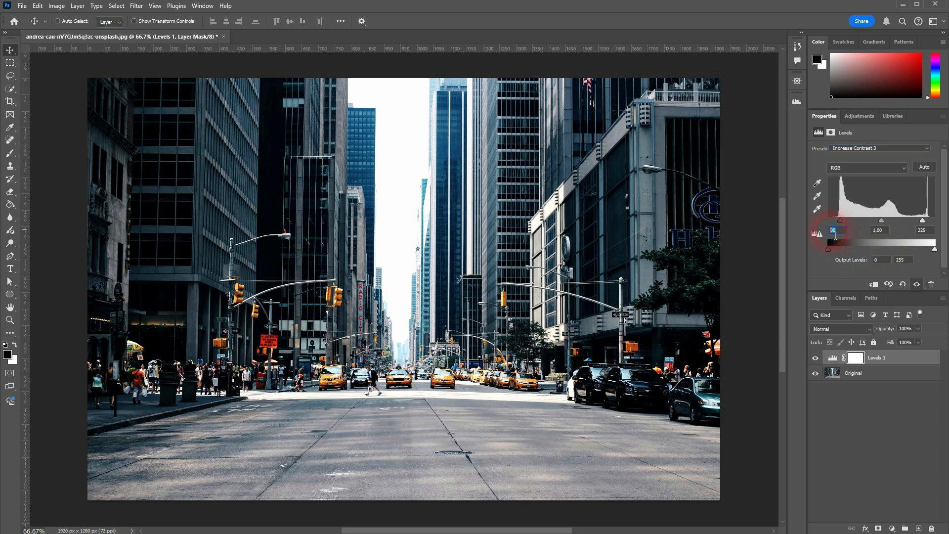
left_click(932, 231)
left_click_drag(933, 233, 913, 230)
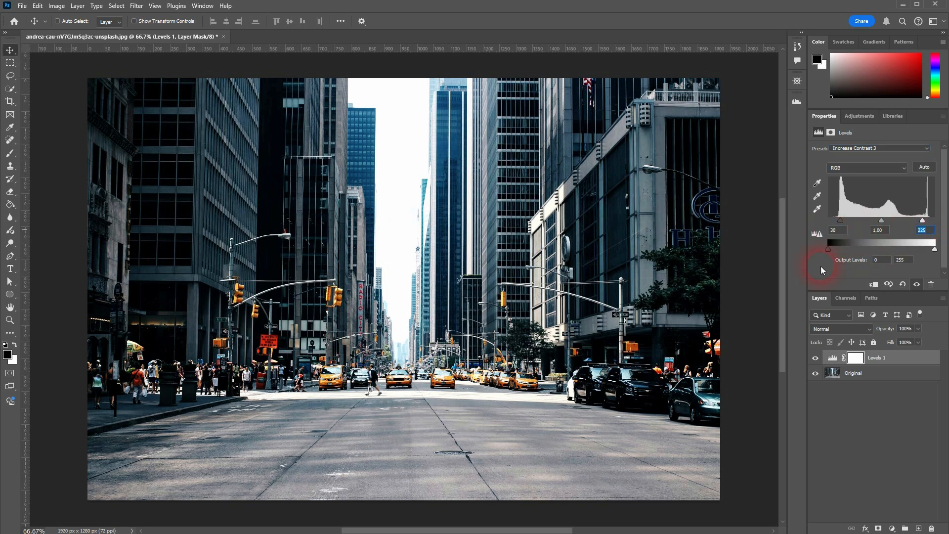
- Try the Lighten Shadows preset and darken its midtone input level slightly
left_click(866, 148)
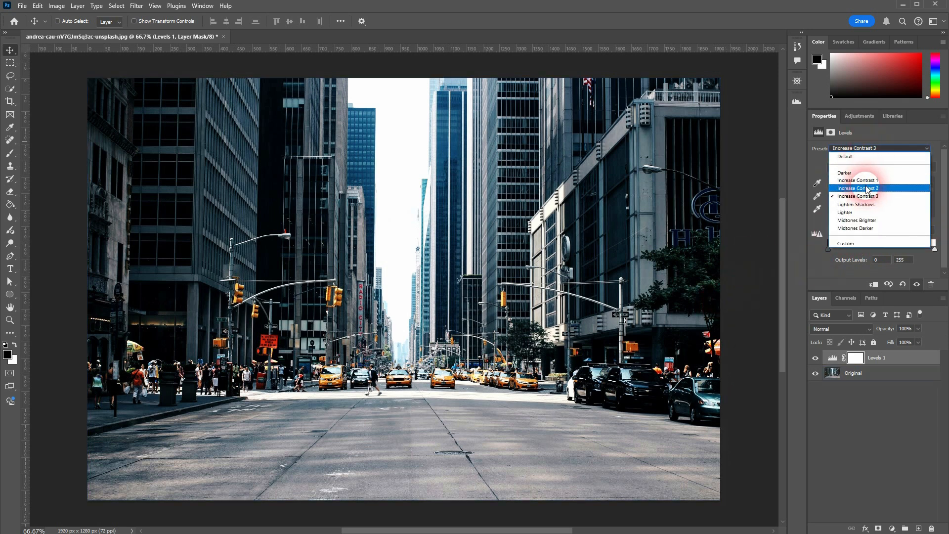
left_click(858, 204)
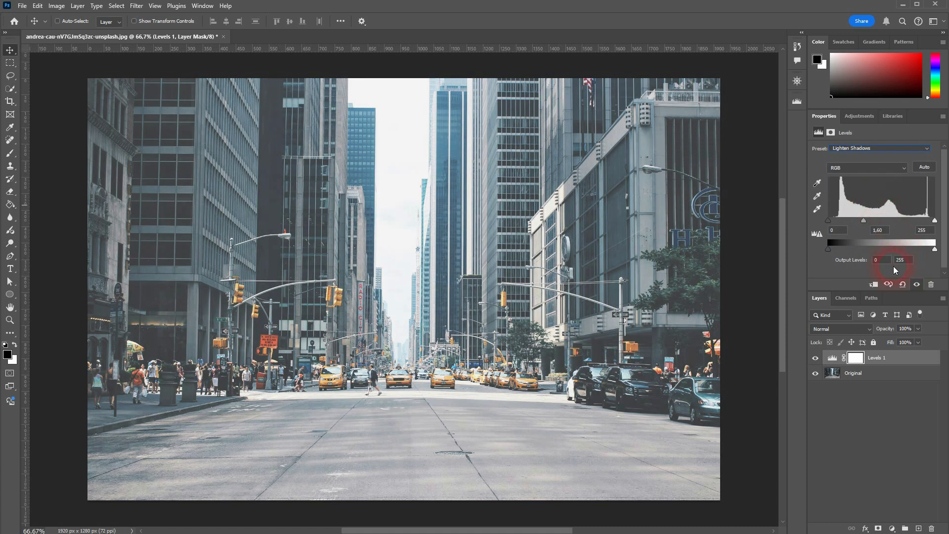
left_click_drag(863, 221, 870, 222)
- Try the Lighter preset, followed by the Darker preset with its shadow input level shifted
left_click(860, 150)
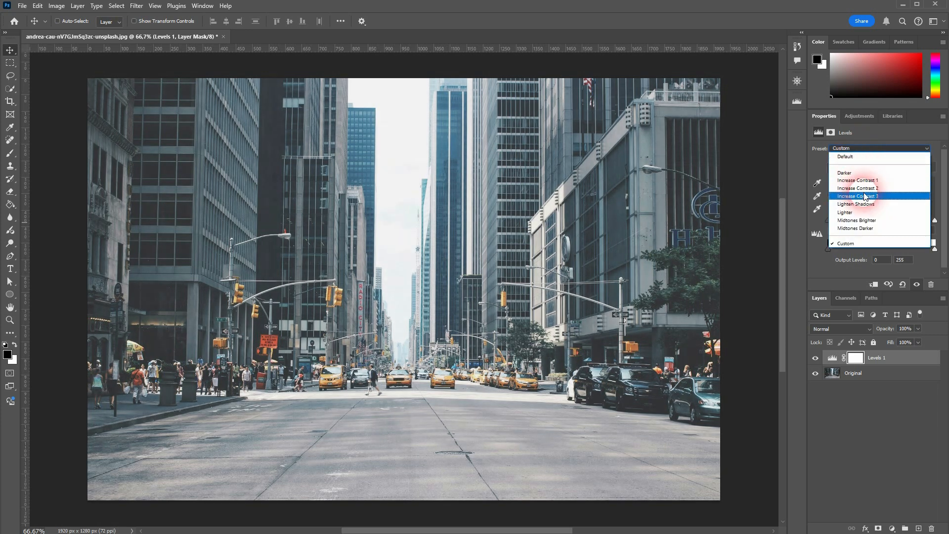
left_click(860, 212)
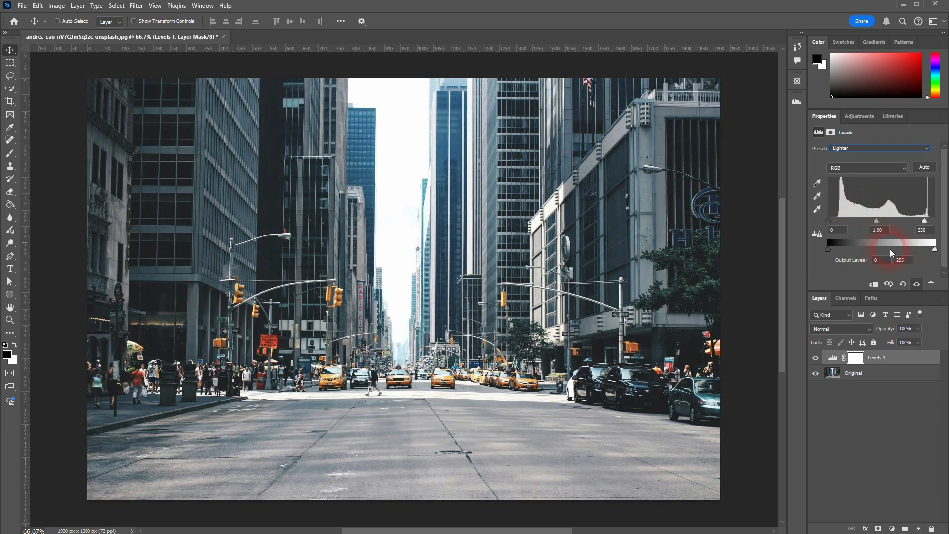
left_click(849, 147)
left_click(858, 222)
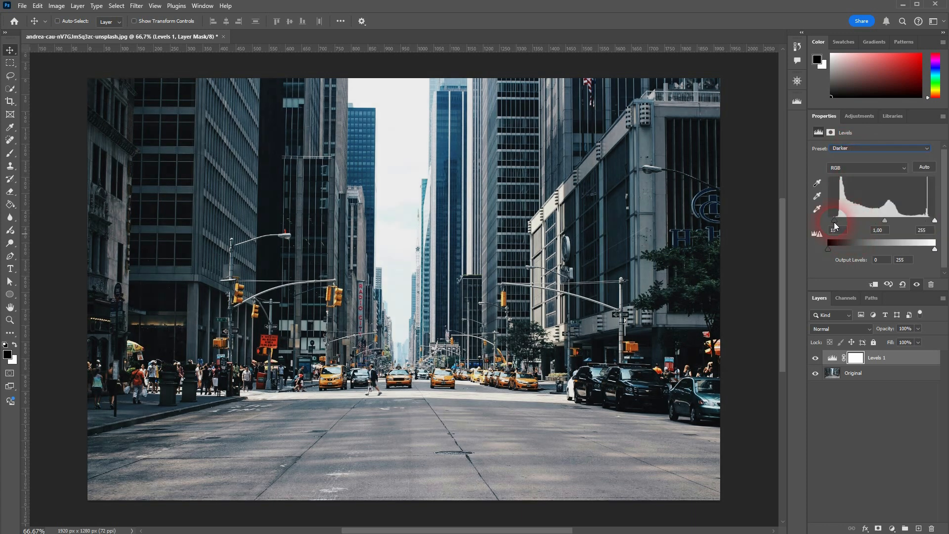
mouse_move(837, 221)
left_mouse_down()
mouse_move(847, 221)
mouse_move(835, 220)
left_mouse_up()
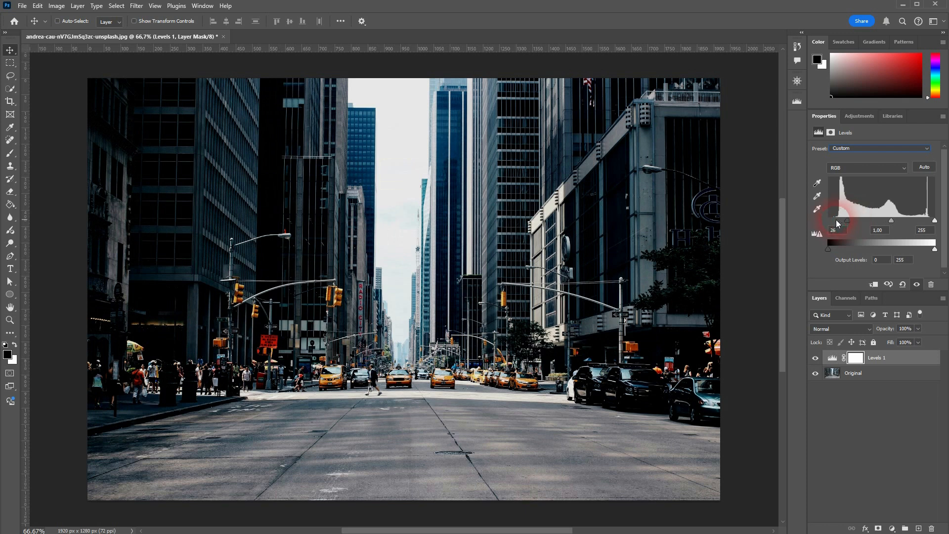
- Try the Midtones Brighter preset on the Levels adjustment, followed by Midtones Darker
left_click(850, 147)
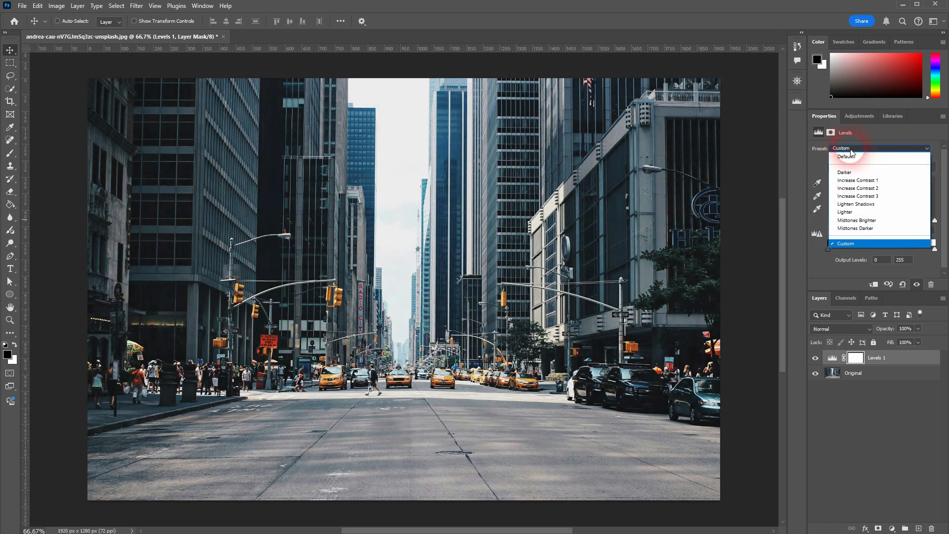
left_click(882, 220)
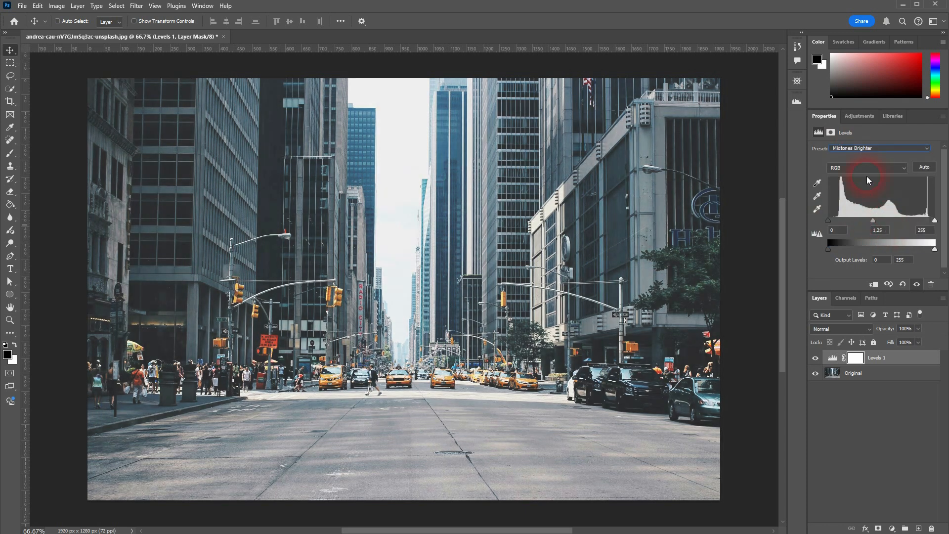
left_click(858, 147)
left_click(868, 228)
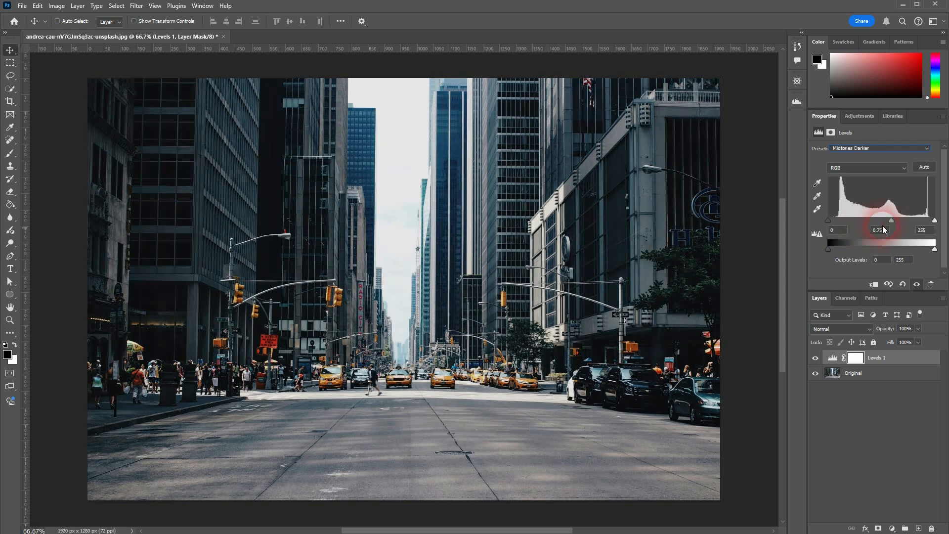
- Apply the automatic levels correction to the image with the RGB channel selected
left_click(870, 148)
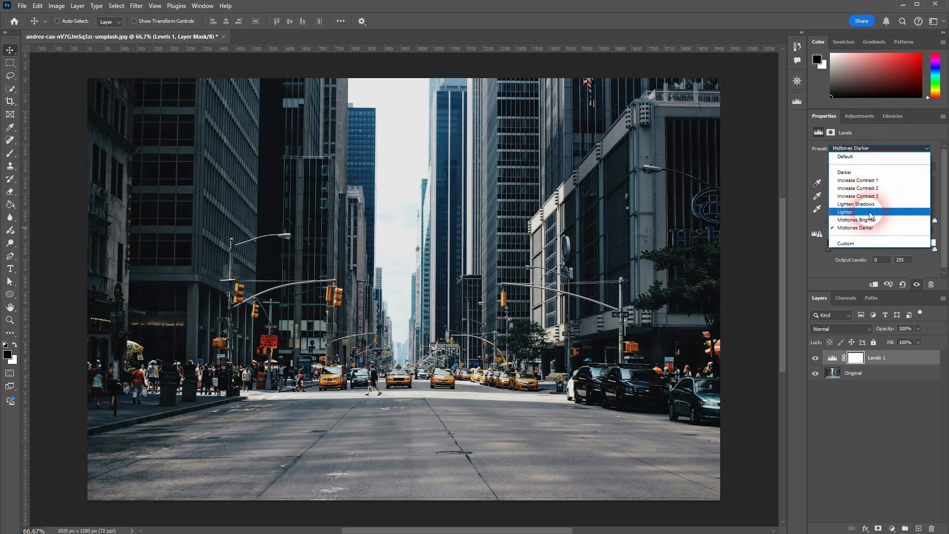
left_click(893, 131)
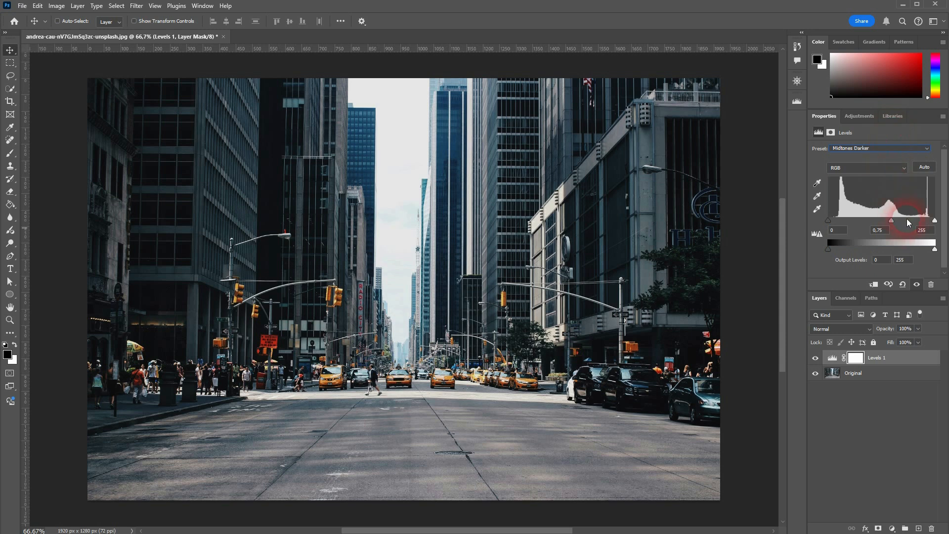
left_click(924, 167)
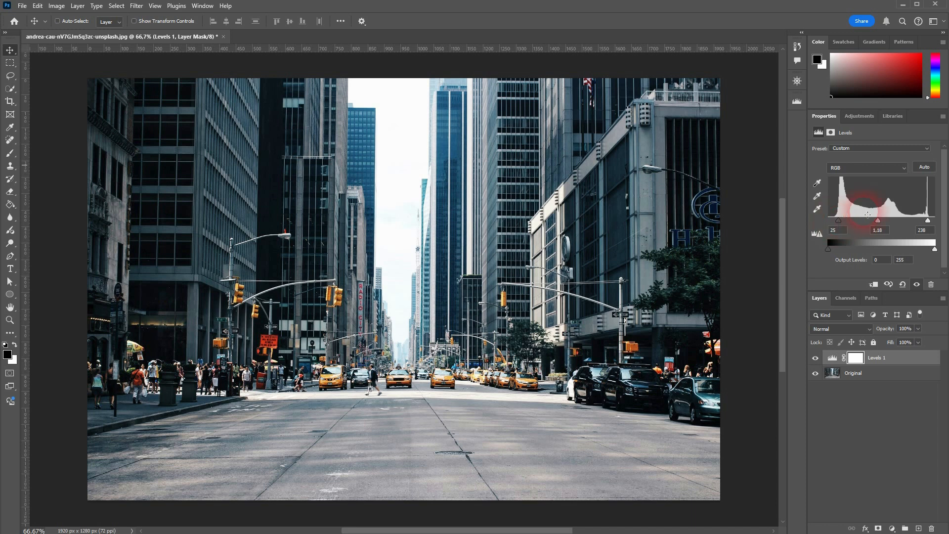
- Try the automatic correction on the Red channel and shift the shadow input level of the Green channel
left_click(843, 167)
left_click(850, 186)
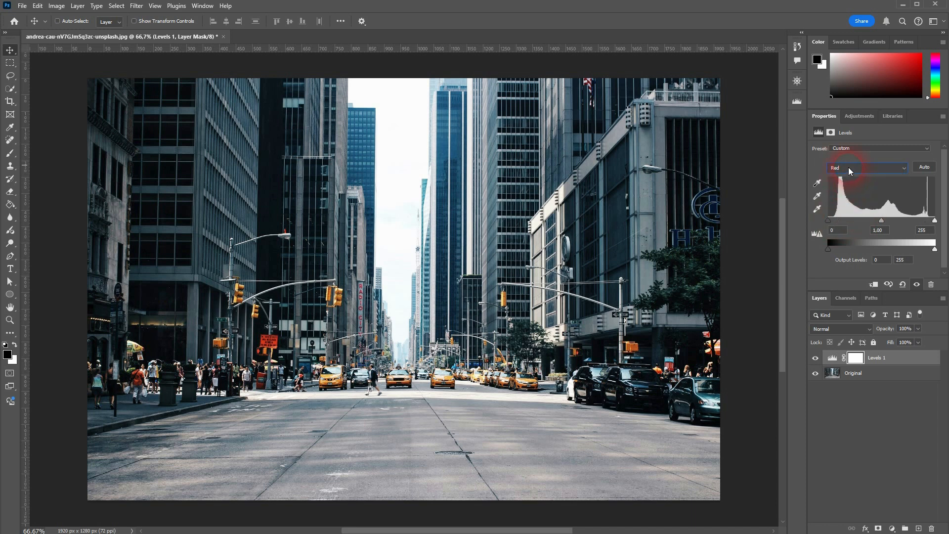
left_click(928, 168)
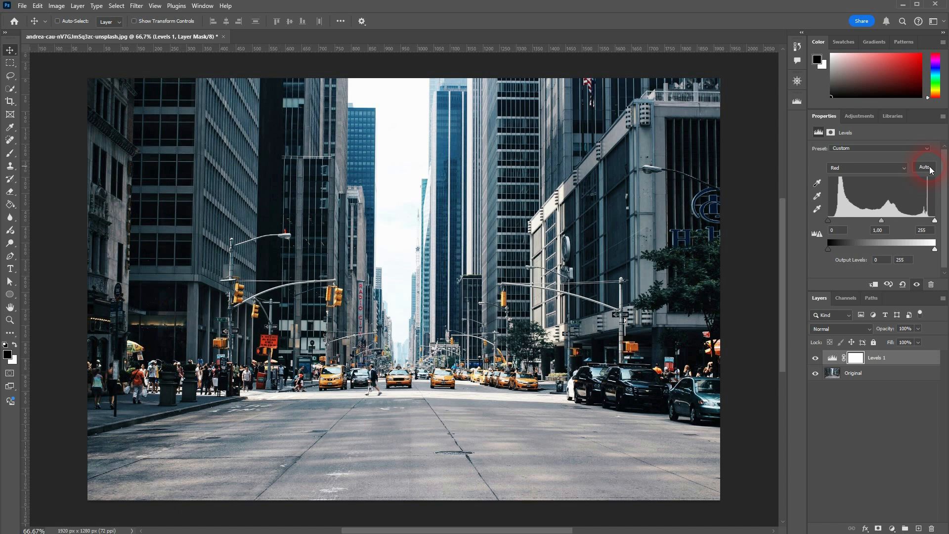
left_click(854, 167)
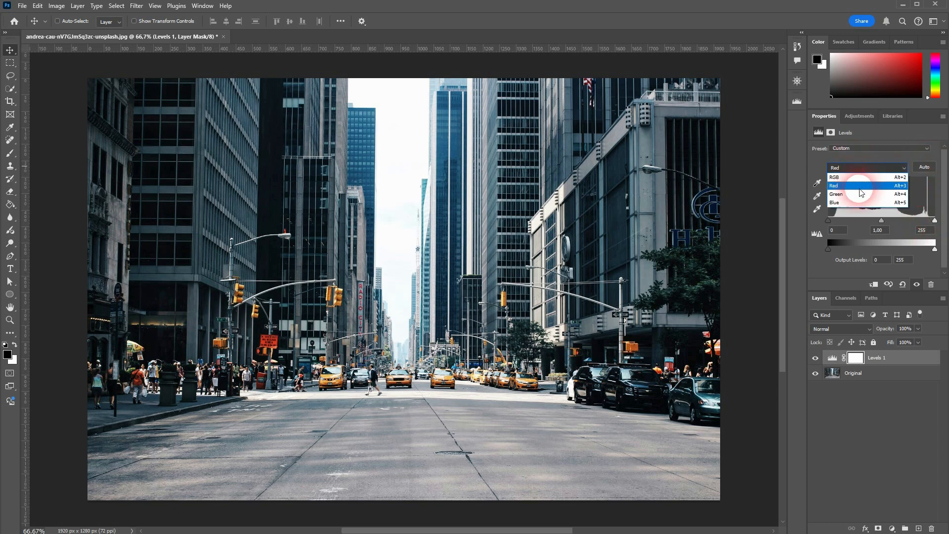
left_click(861, 194)
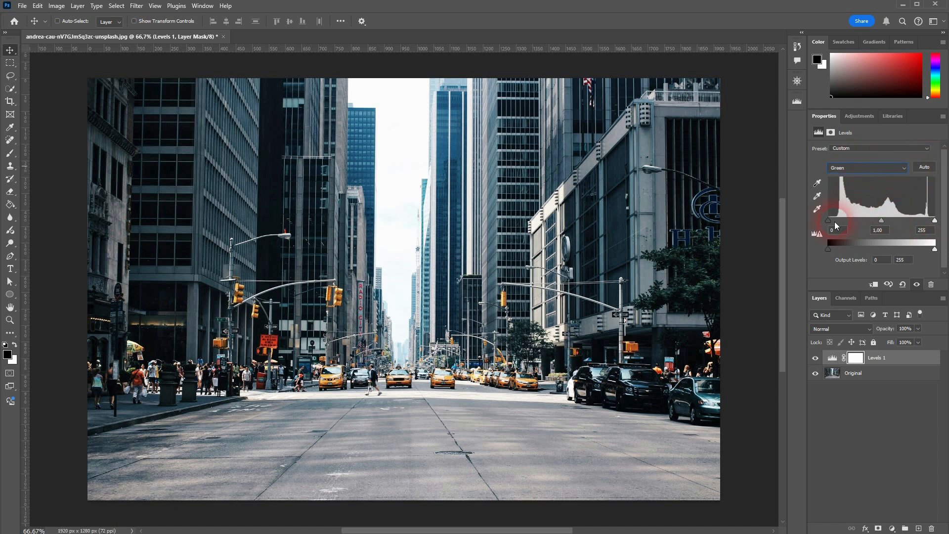
left_click_drag(829, 221, 791, 227)
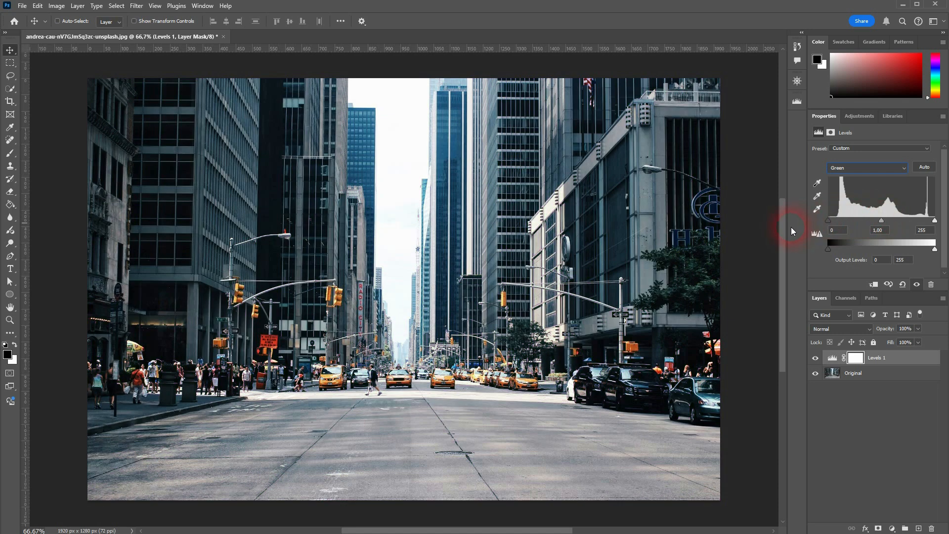
- For the RGB channel, set the highlight input level to 255 and the shadow input level to 0
left_click(874, 168)
left_click(869, 177)
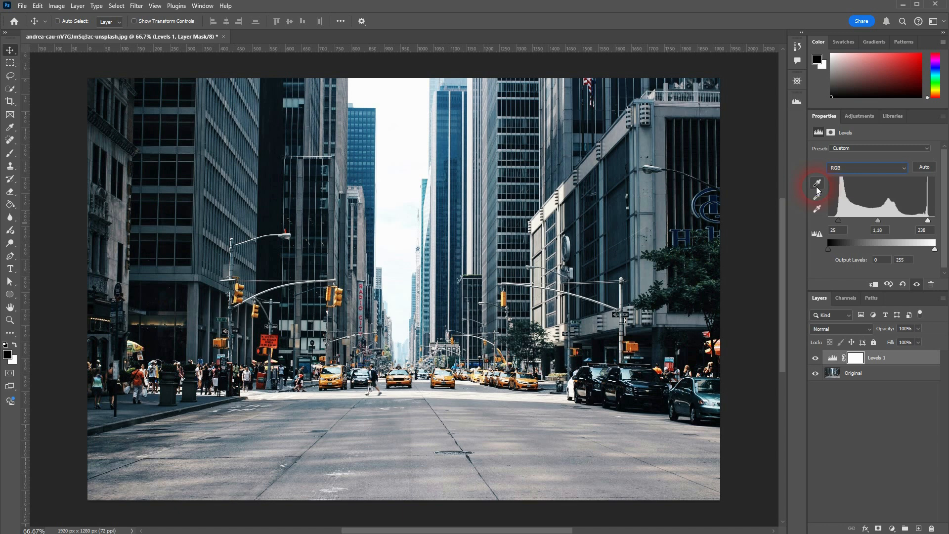
left_click_drag(927, 220, 936, 219)
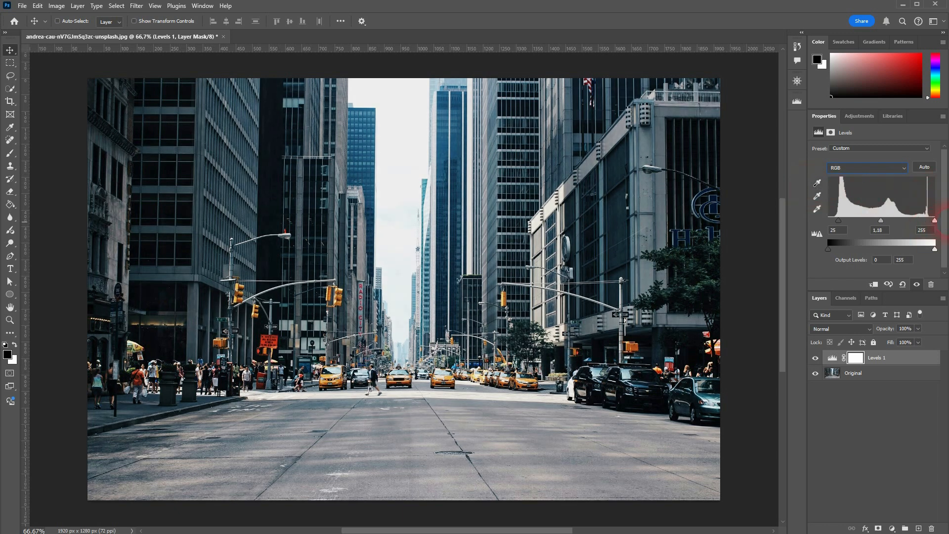
left_click_drag(838, 221, 806, 222)
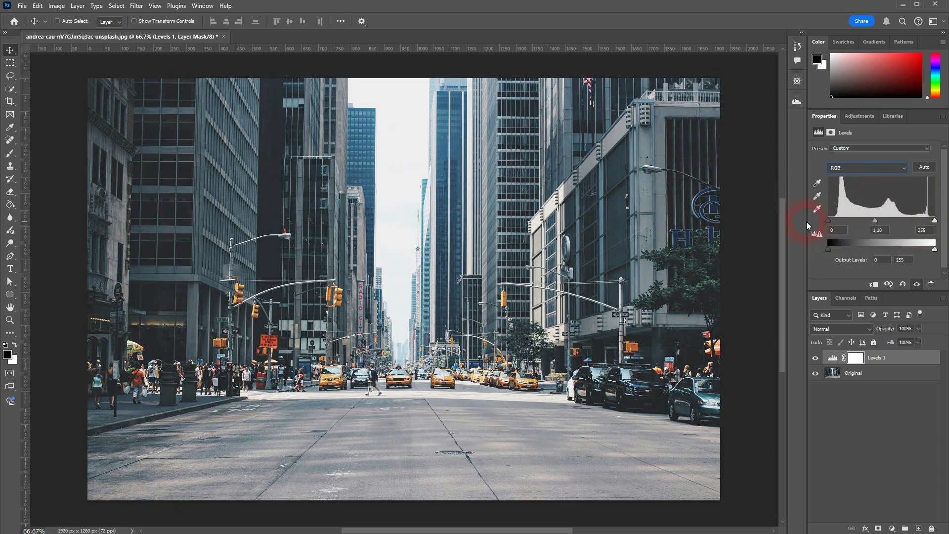
- Set the black point of the Levels adjustment by sampling a dark window area of the tower at the image's left
left_click(817, 186)
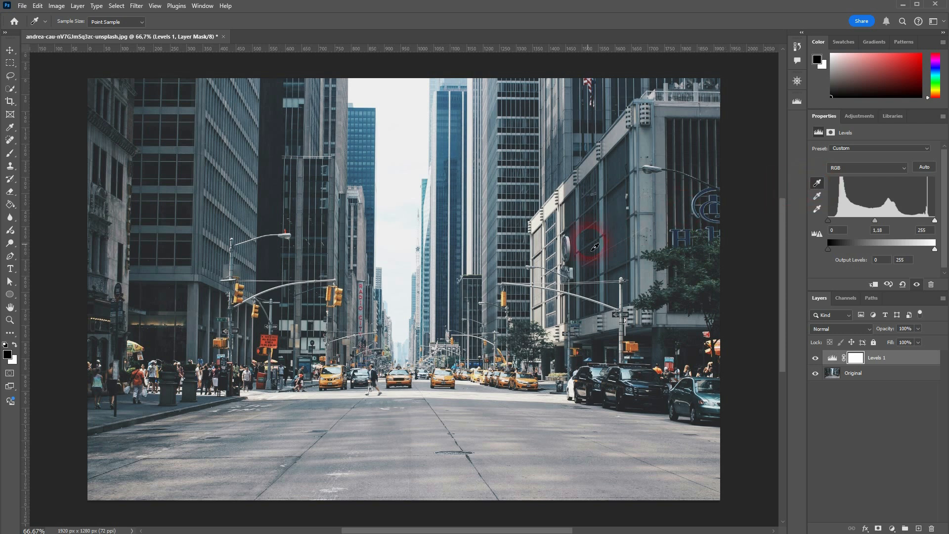
left_click(159, 301)
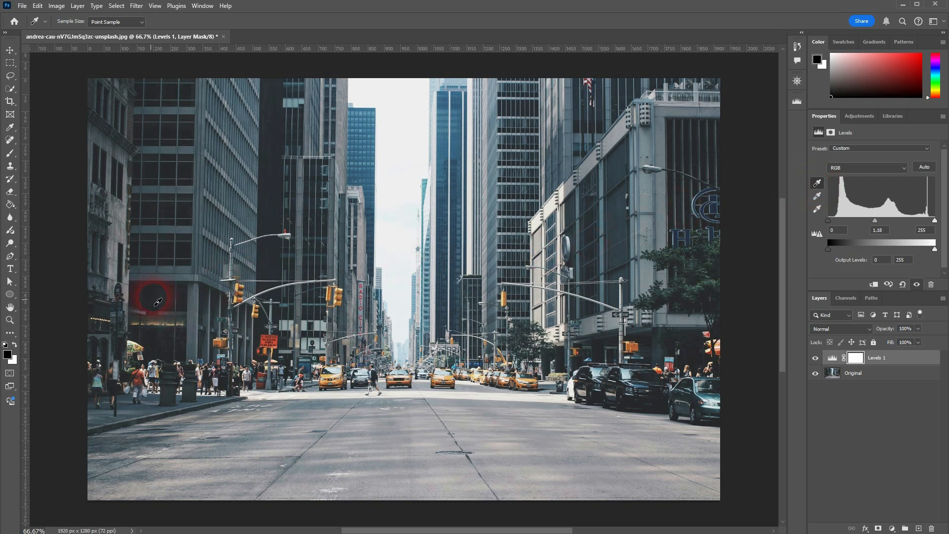
left_click_drag(158, 300, 159, 91)
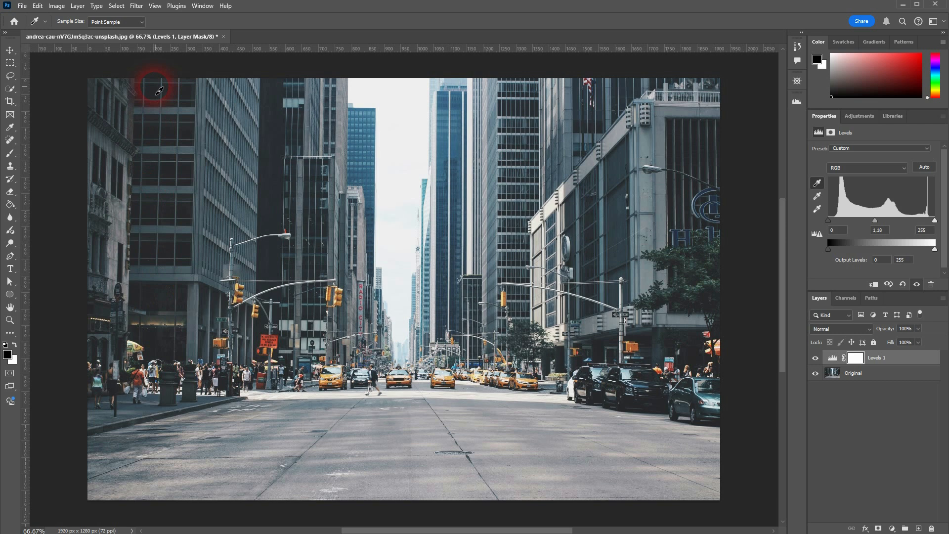
left_click_drag(159, 91, 157, 98)
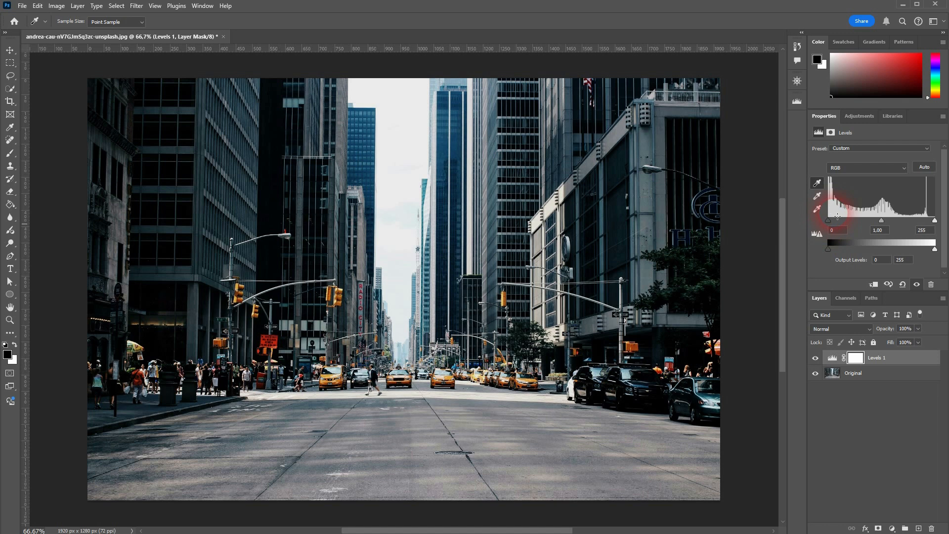
left_click(817, 183)
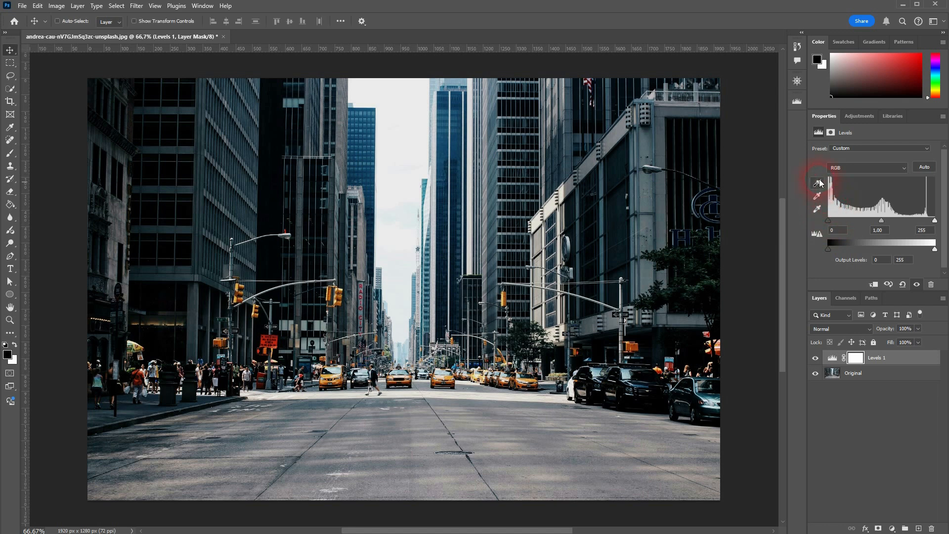
- Sample the white point at the white vehicle beside the parked black cars and the gray point on the narrow building left of the sky
left_click(818, 209)
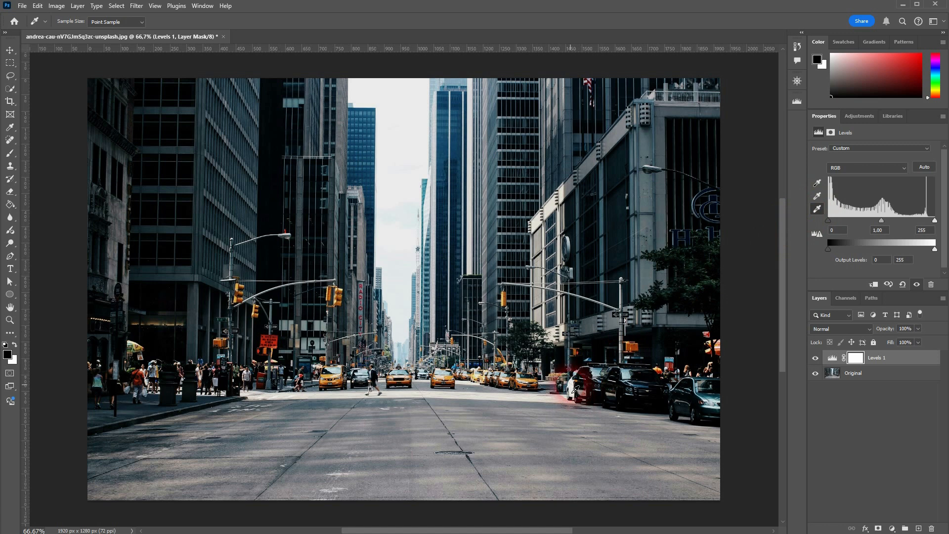
left_click(574, 391)
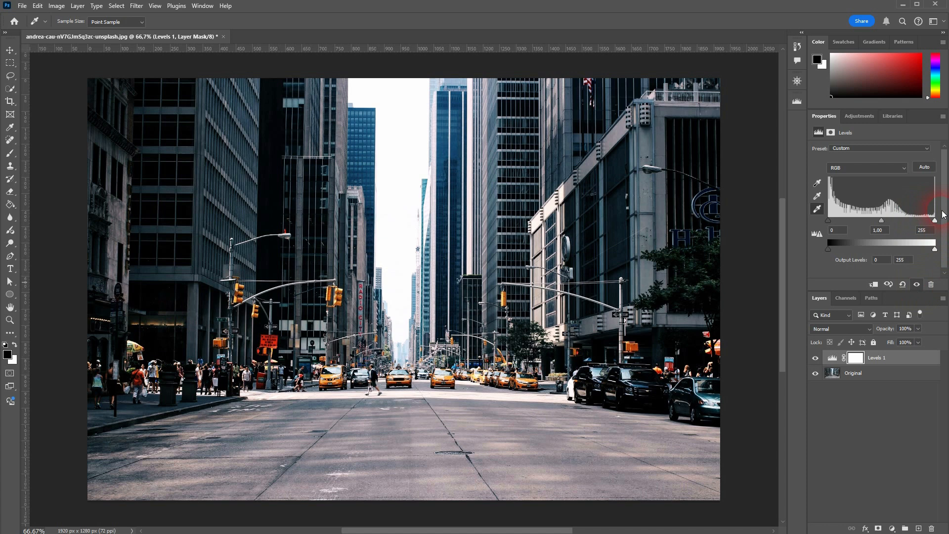
left_click(818, 196)
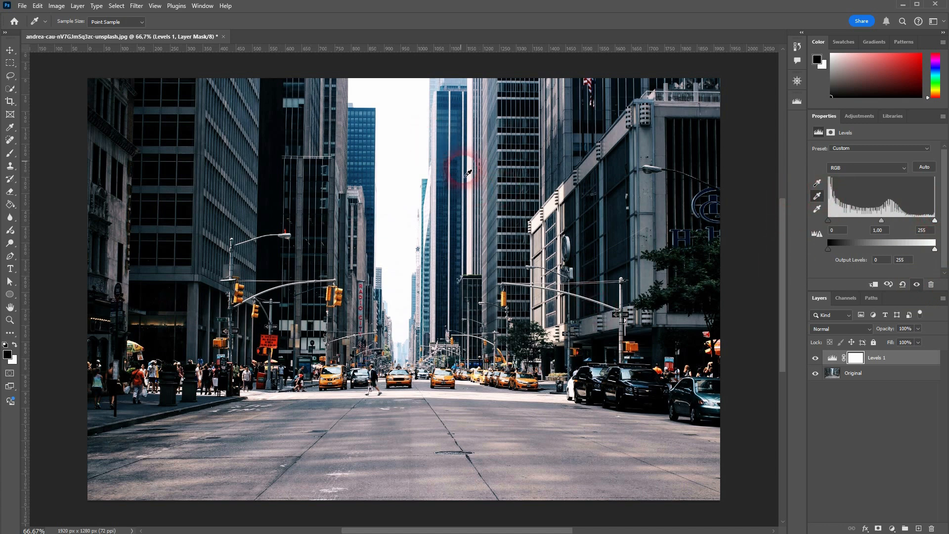
left_click(365, 229)
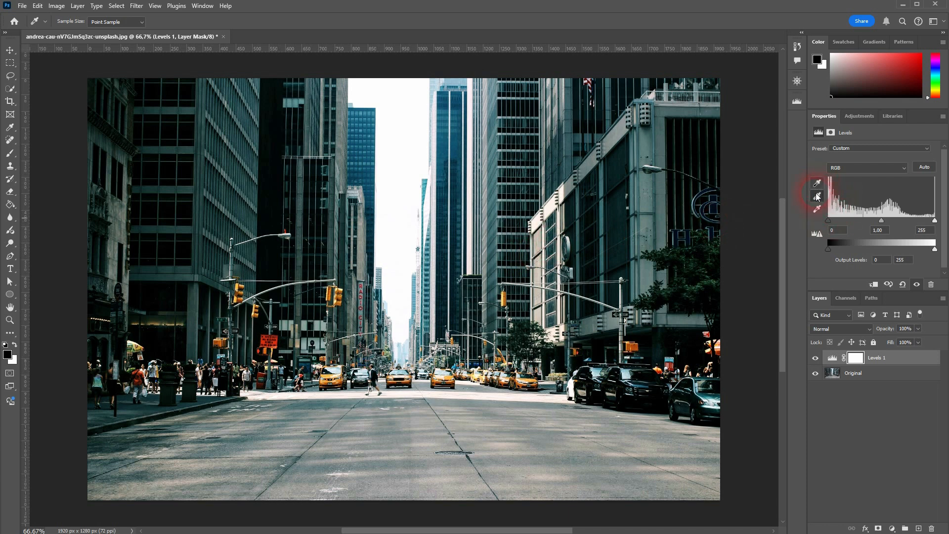
- Compare the street photo with and without the Levels 1 adjustment layer
left_click(817, 359)
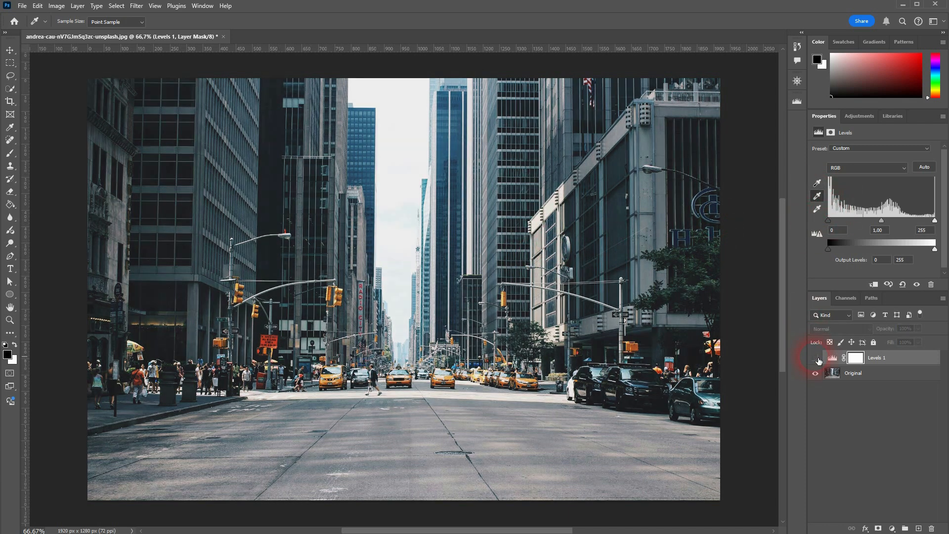
left_click(816, 358)
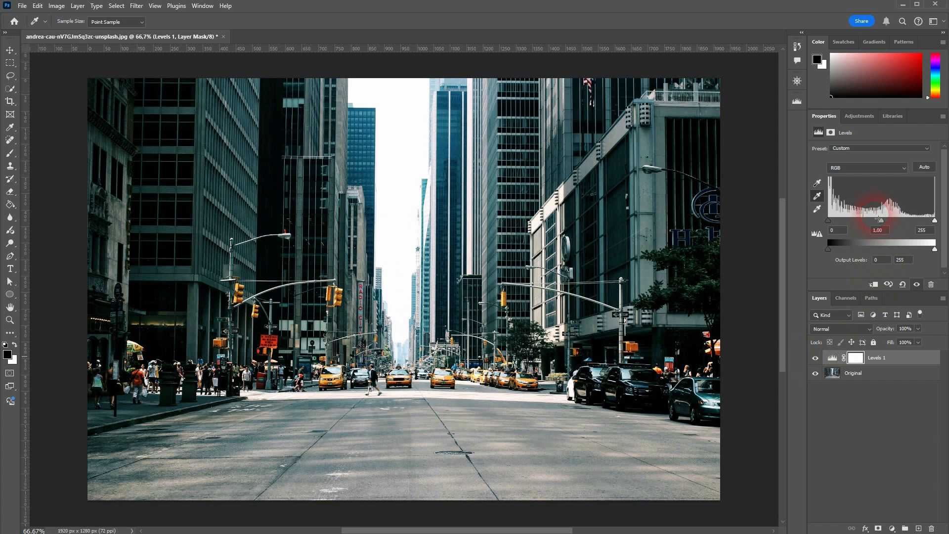
left_click(817, 197)
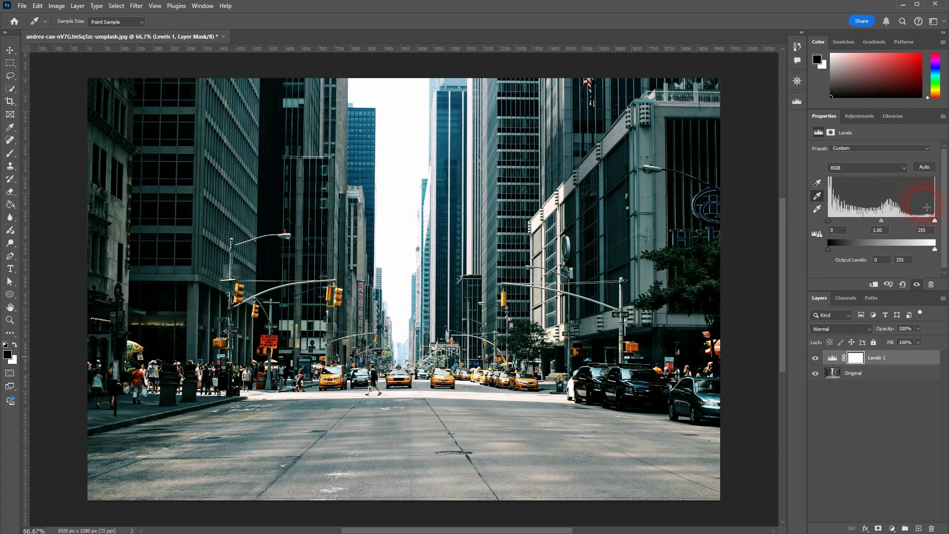
- Apply the automatic levels correction to the RGB channel and set its shadow input level to 19
left_click(925, 178)
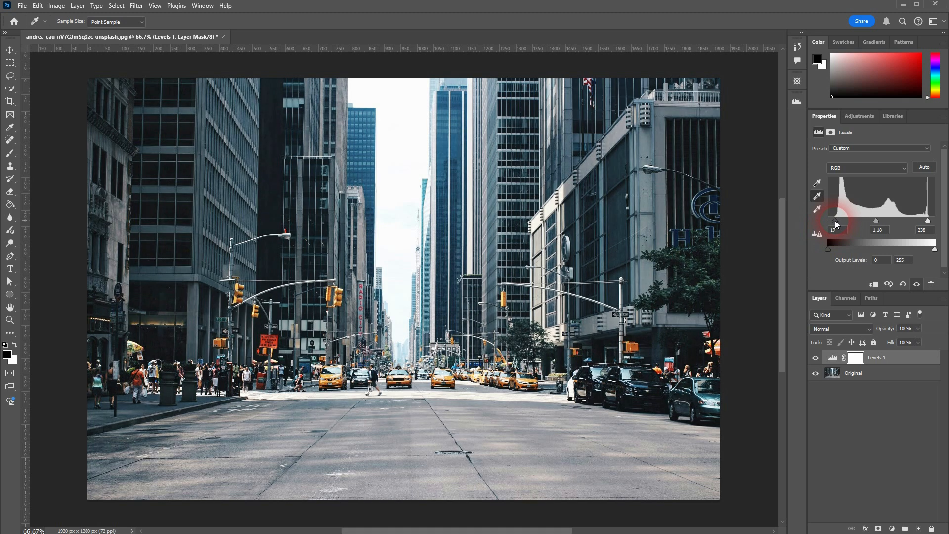
left_click_drag(834, 223, 836, 223)
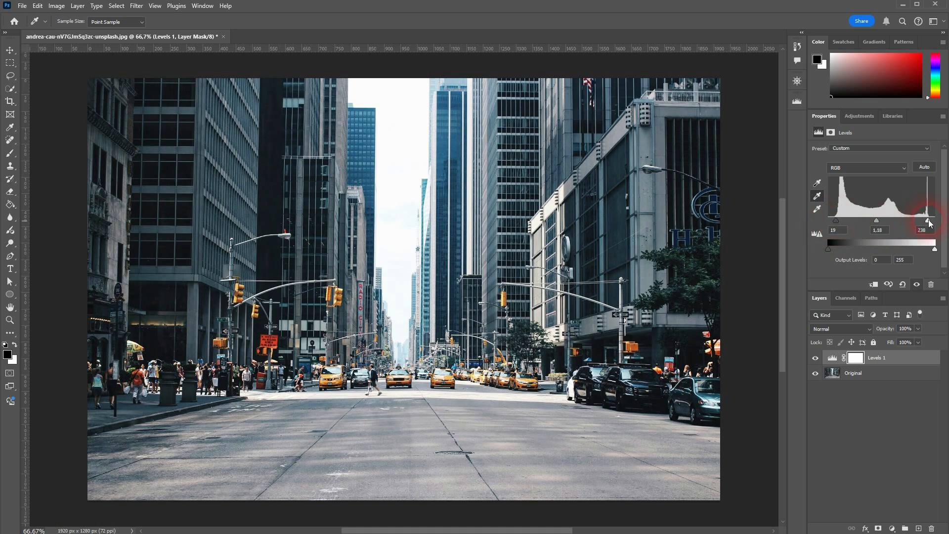